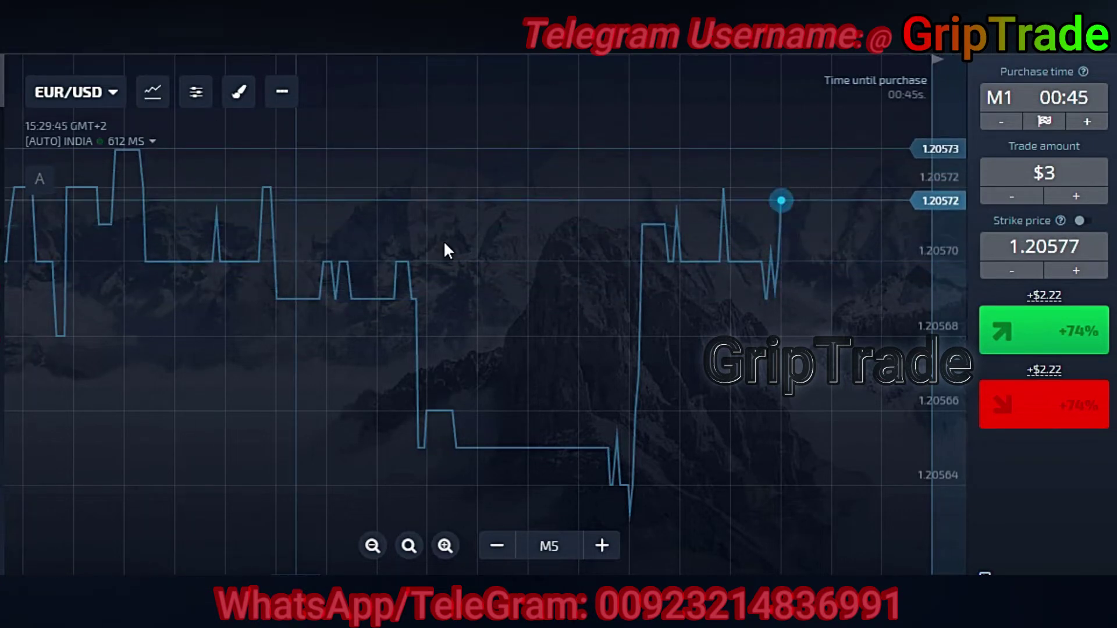
Open the chart type options for the EUR/USD line chart
{"action": "left_click", "coordinate": [151, 92]}
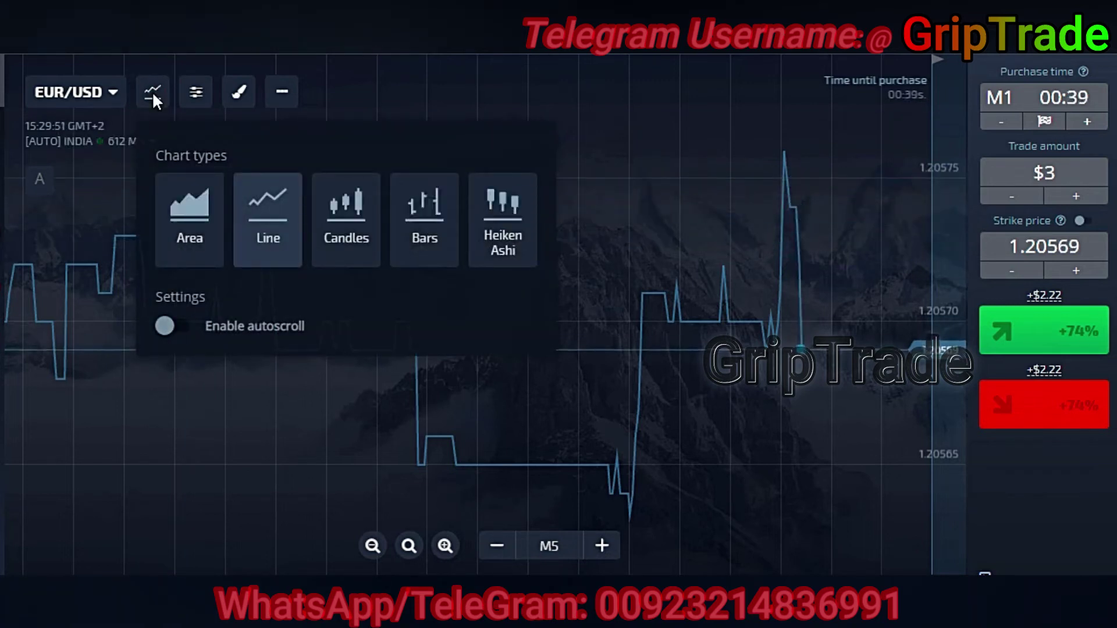
Switch the EUR/USD chart to candlesticks on the M1 time frame and close the settings
{"action": "left_click", "coordinate": [343, 221]}
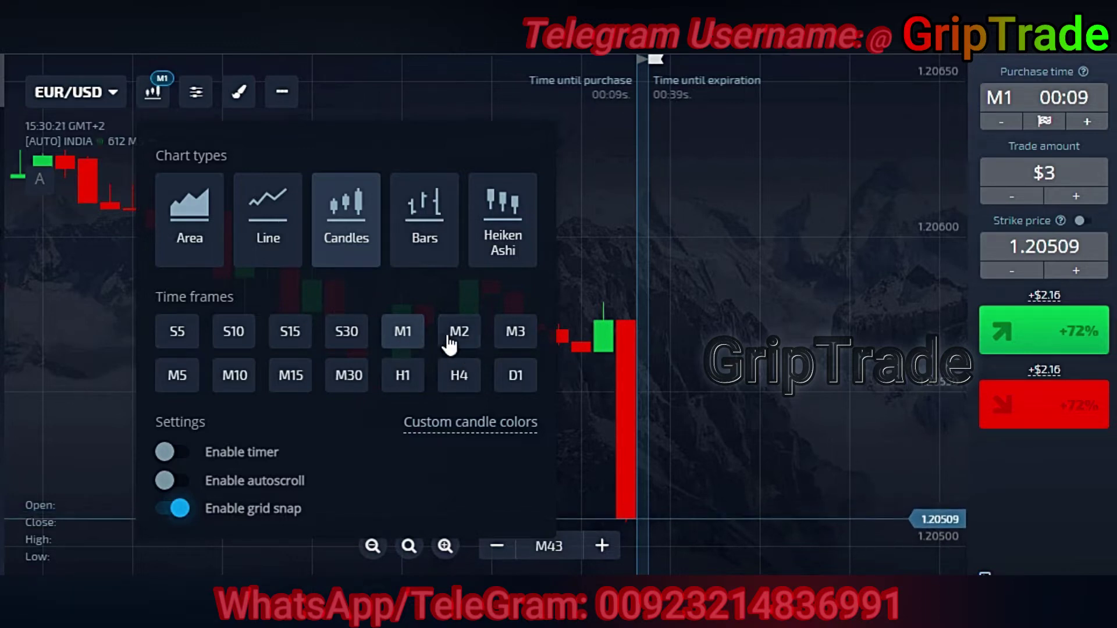
{"action": "left_click", "coordinate": [407, 339]}
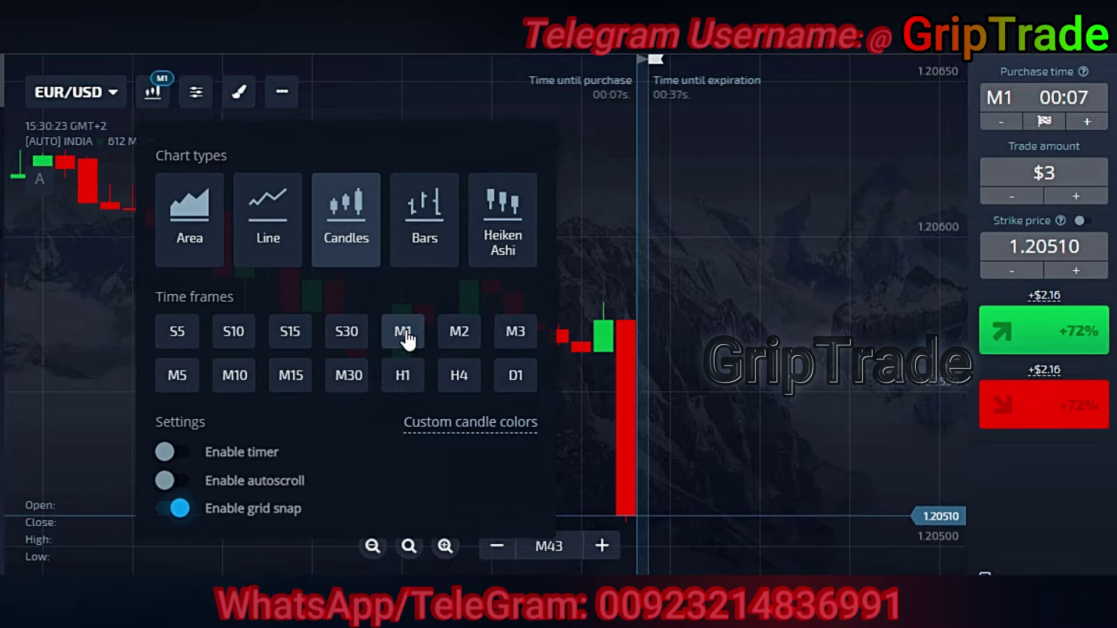
{"action": "left_click", "coordinate": [745, 208]}
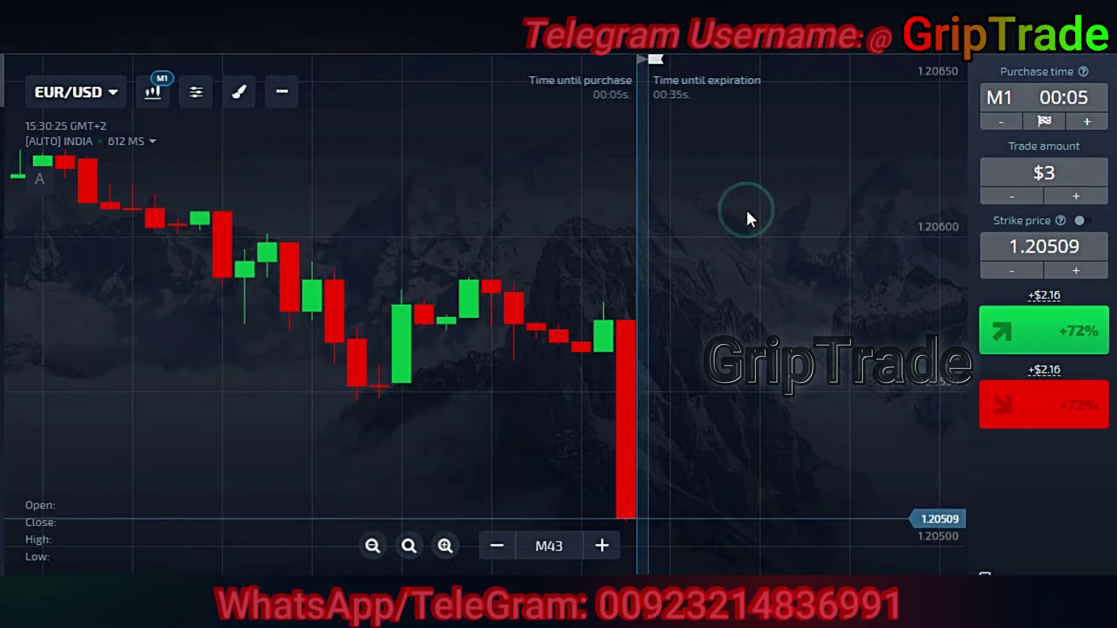
Rescale the chart to fit the candles and bring up the indicators list
{"action": "left_click", "coordinate": [410, 547]}
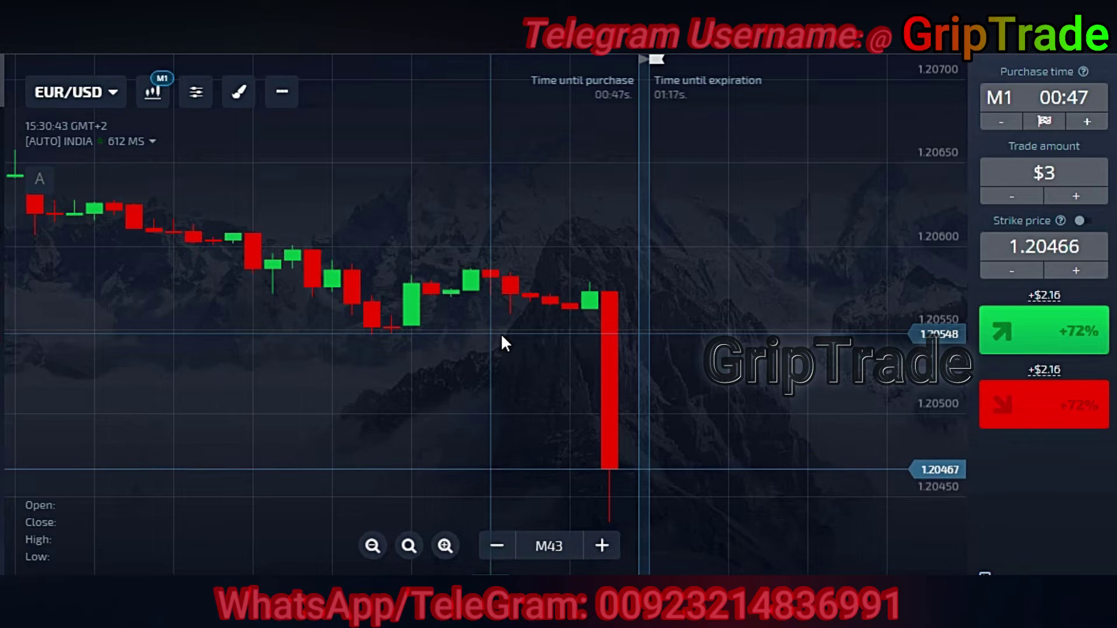
{"action": "left_click", "coordinate": [192, 96]}
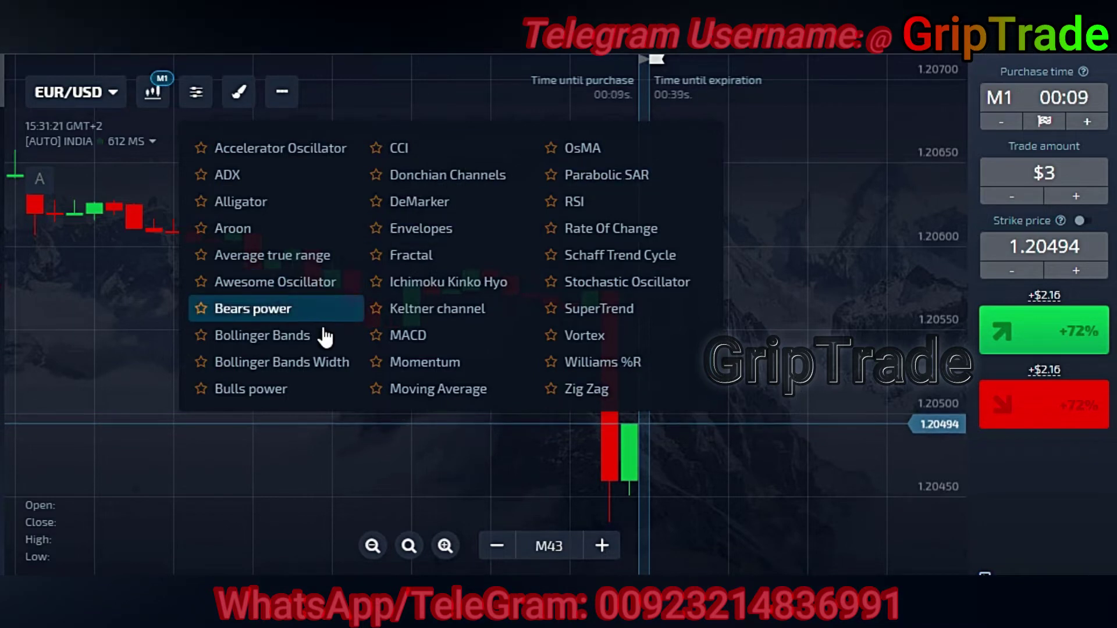
Add Bollinger Bands, CCI 20 and MACD 12 26 9 to the chart, then close the list
{"action": "left_click", "coordinate": [290, 338]}
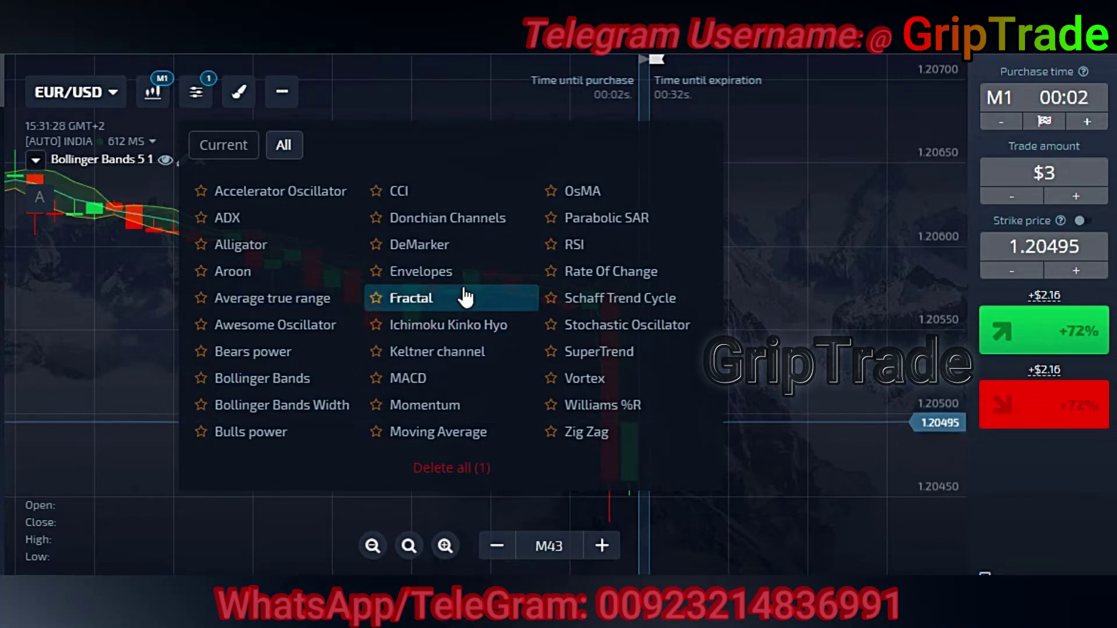
{"action": "left_click", "coordinate": [432, 193]}
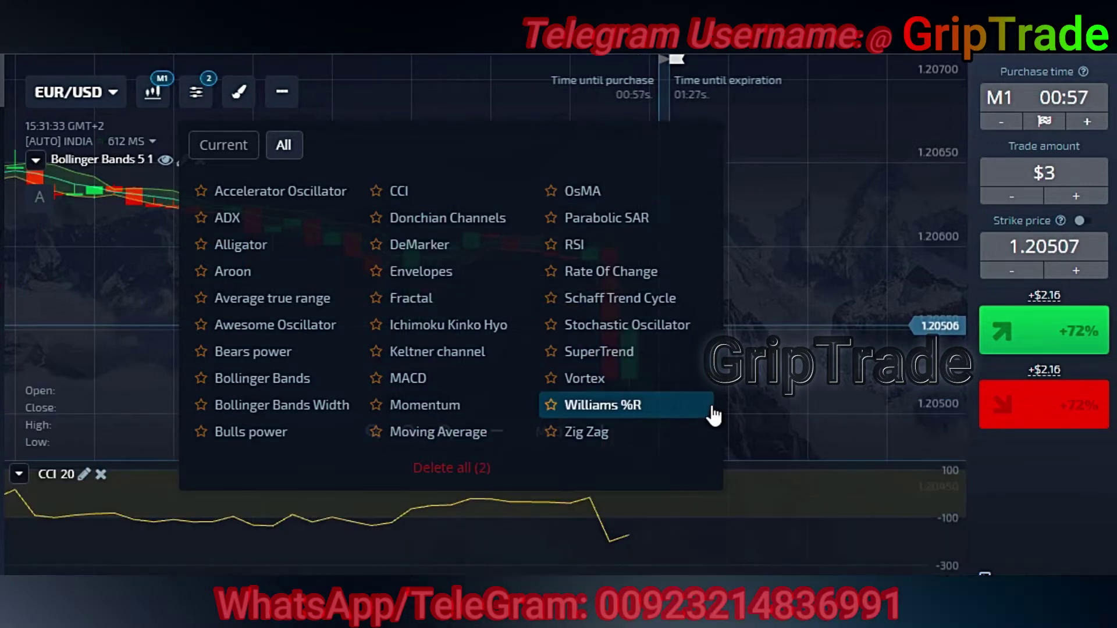
{"action": "left_click", "coordinate": [440, 378]}
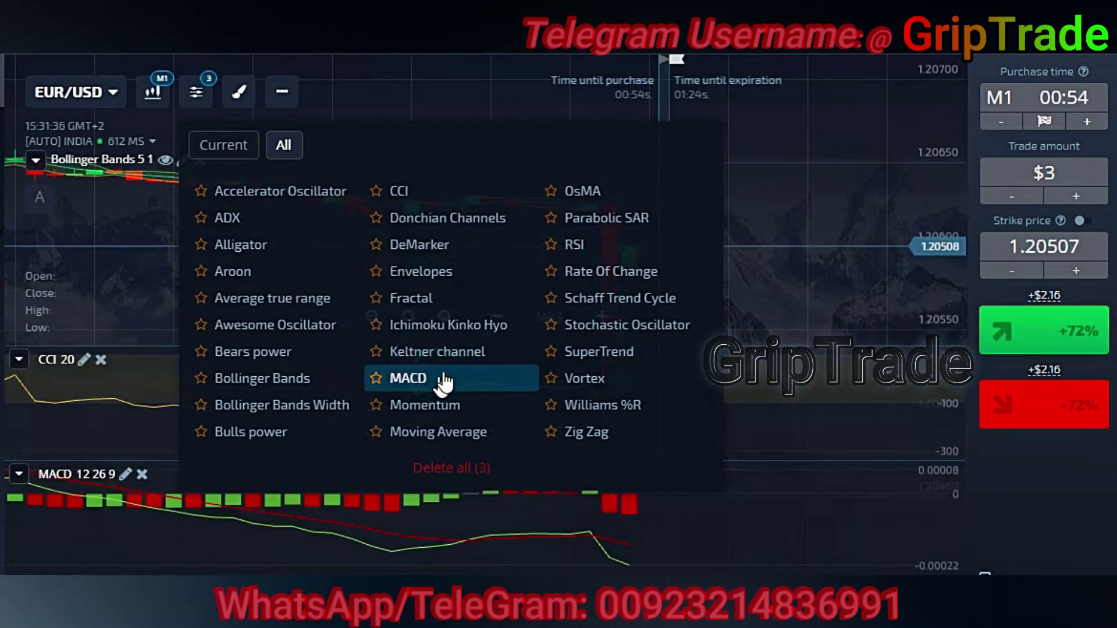
{"action": "left_click", "coordinate": [834, 173]}
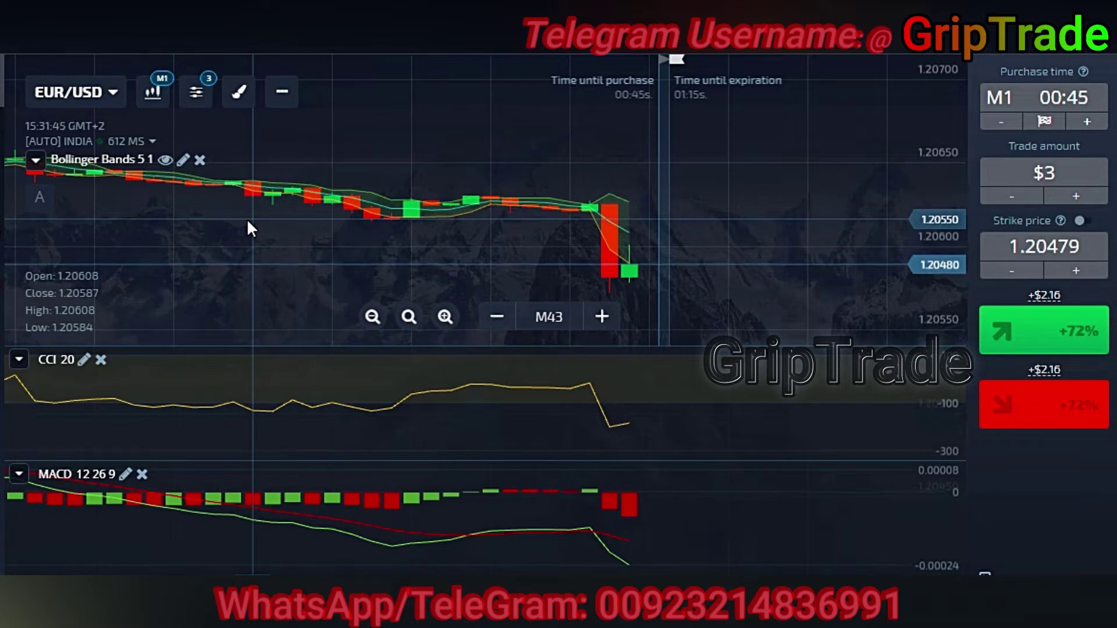
Set the Bollinger Bands period to 13 and deviation to 3
{"action": "left_click", "coordinate": [183, 160]}
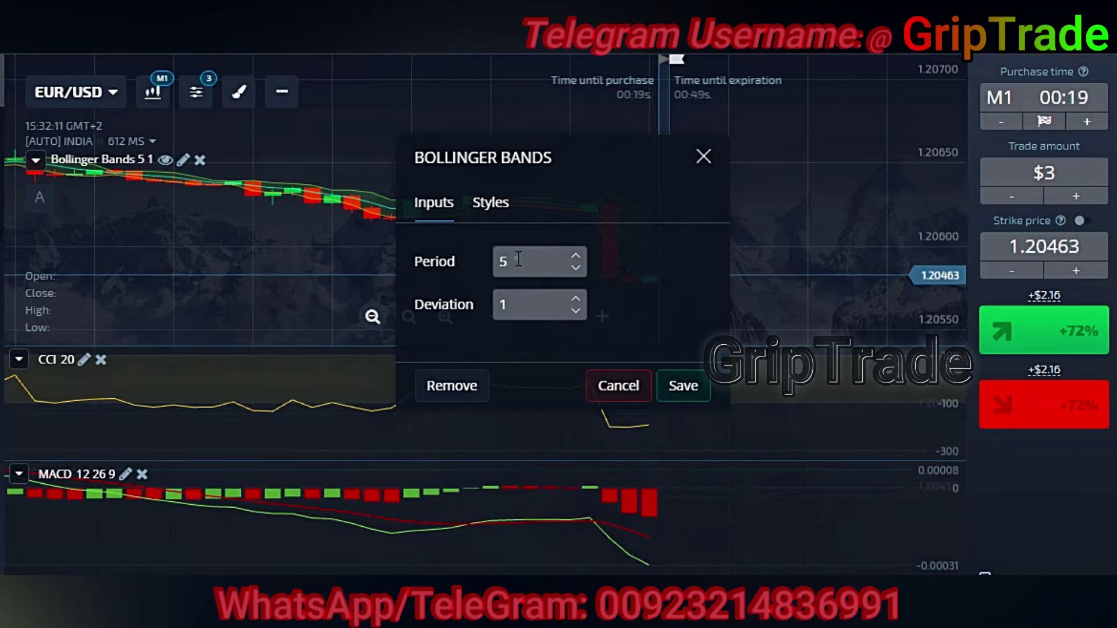
{"action": "left_click_drag", "start_coordinate": [518, 259], "coordinate": [480, 262]}
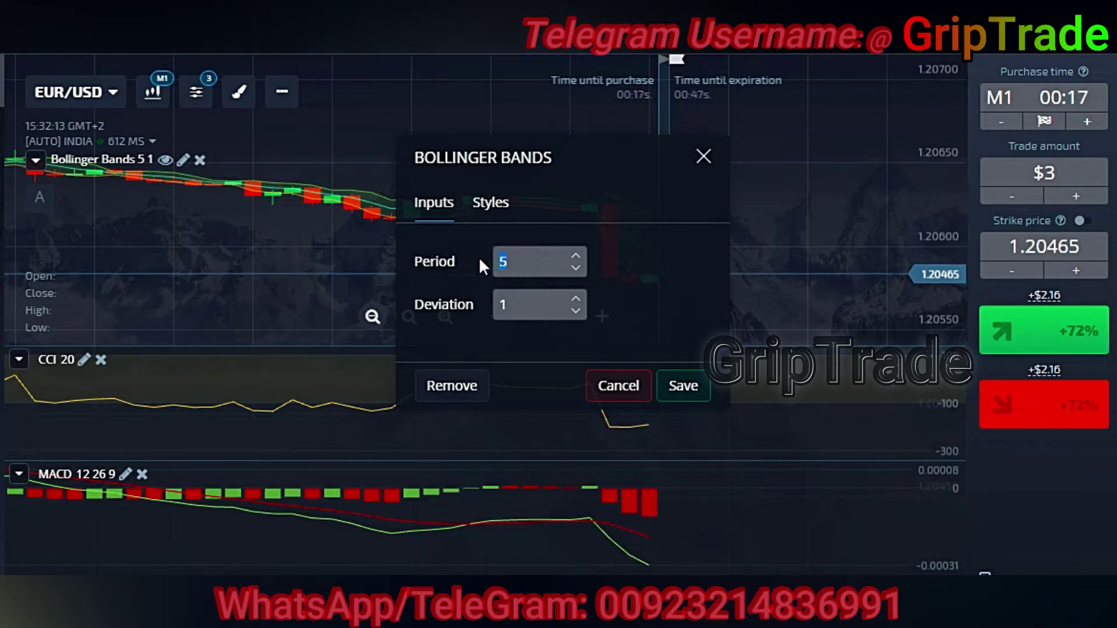
{"action": "type", "text": "13"}
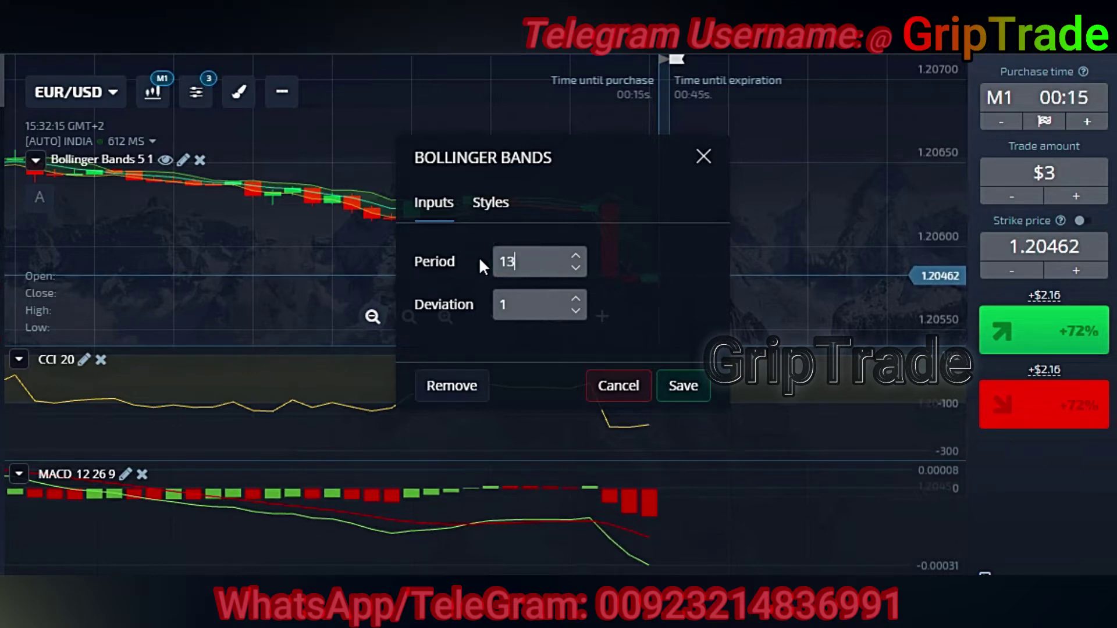
{"action": "left_click_drag", "start_coordinate": [524, 308], "coordinate": [481, 299]}
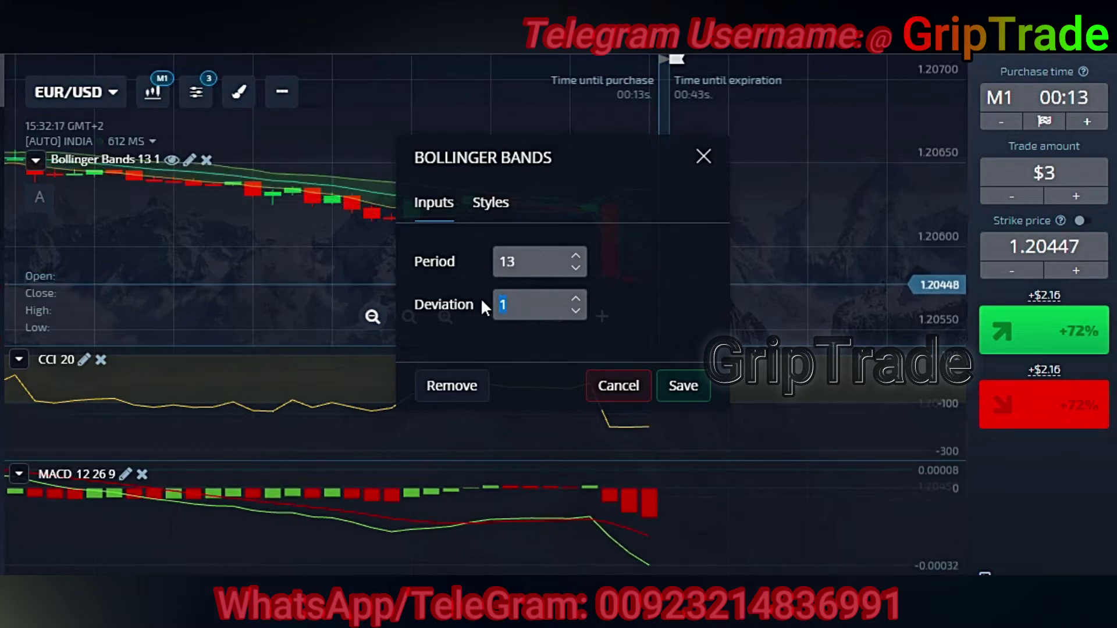
{"action": "type", "text": "2"}
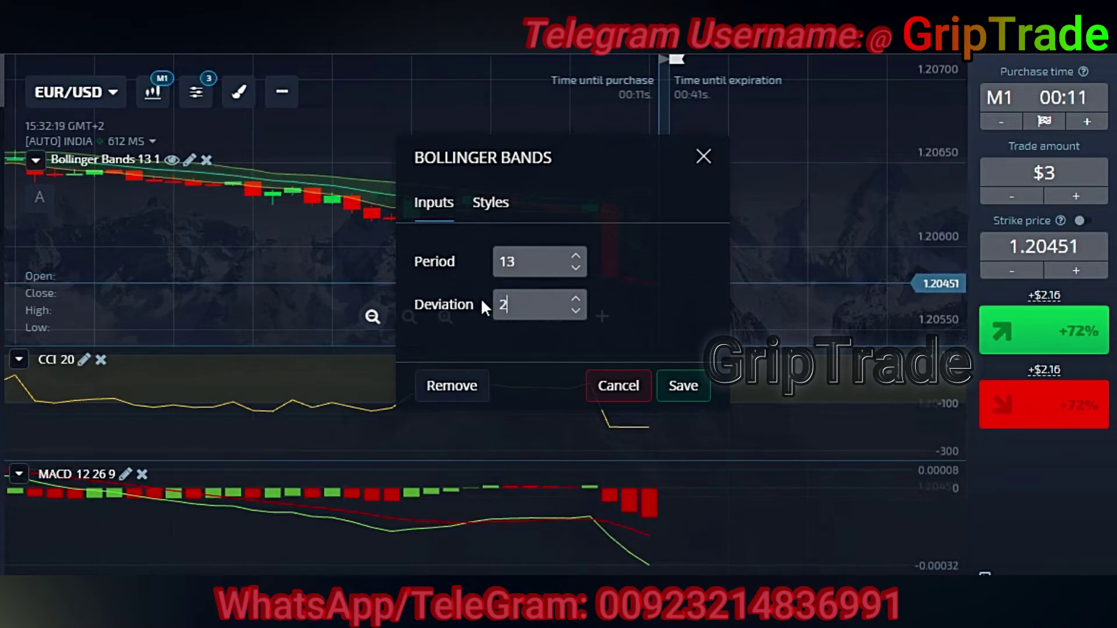
{"action": "type", "text": ".2"}
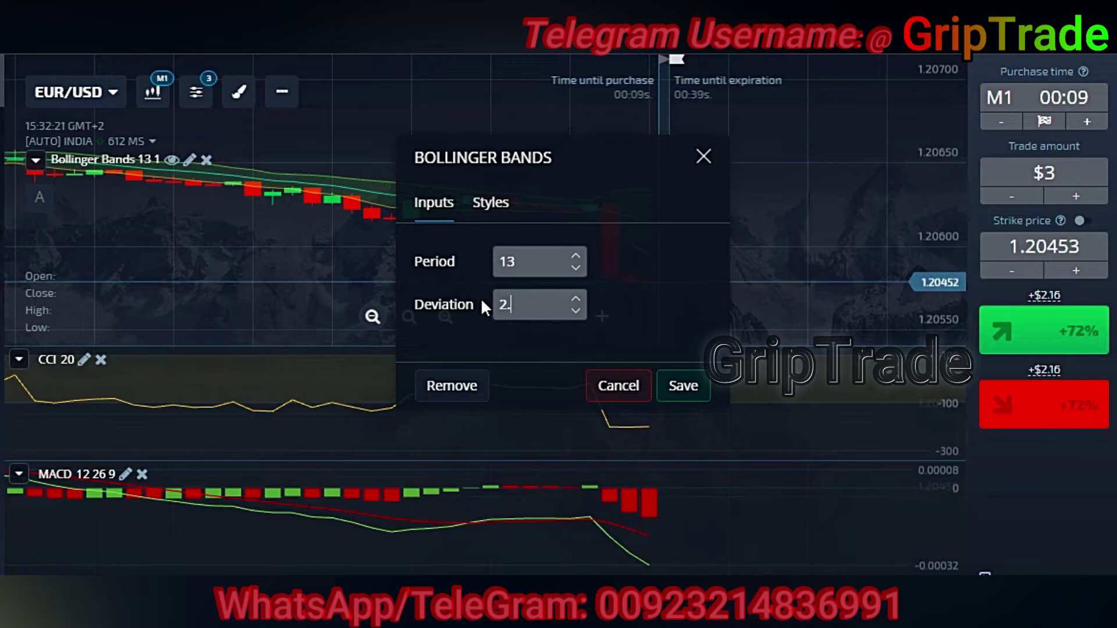
{"action": "left_click", "coordinate": [503, 209]}
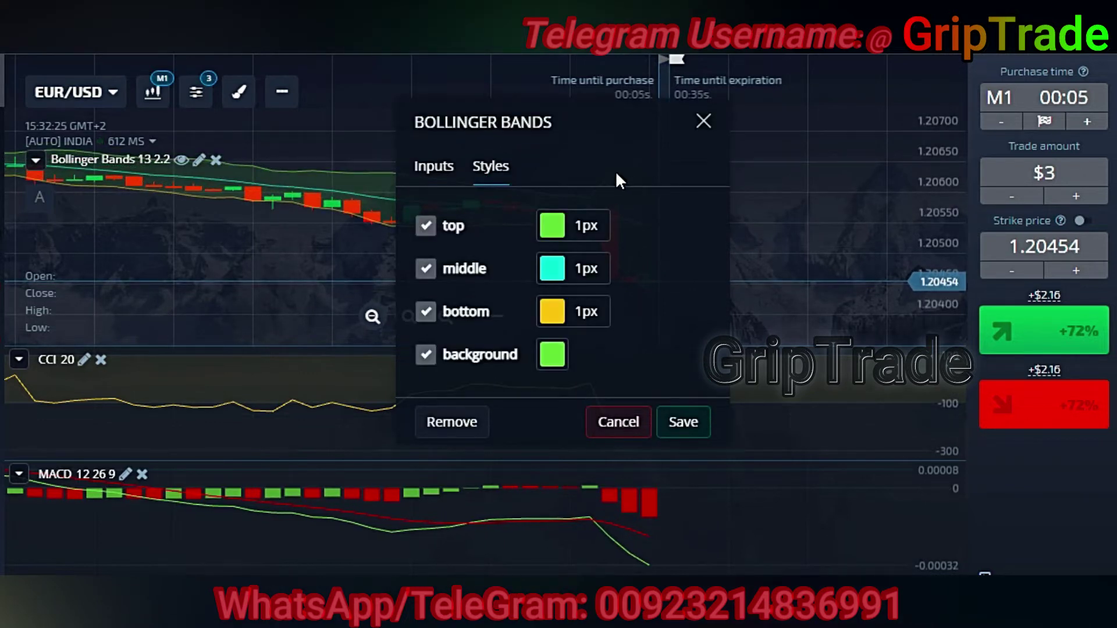
{"action": "left_click", "coordinate": [435, 167]}
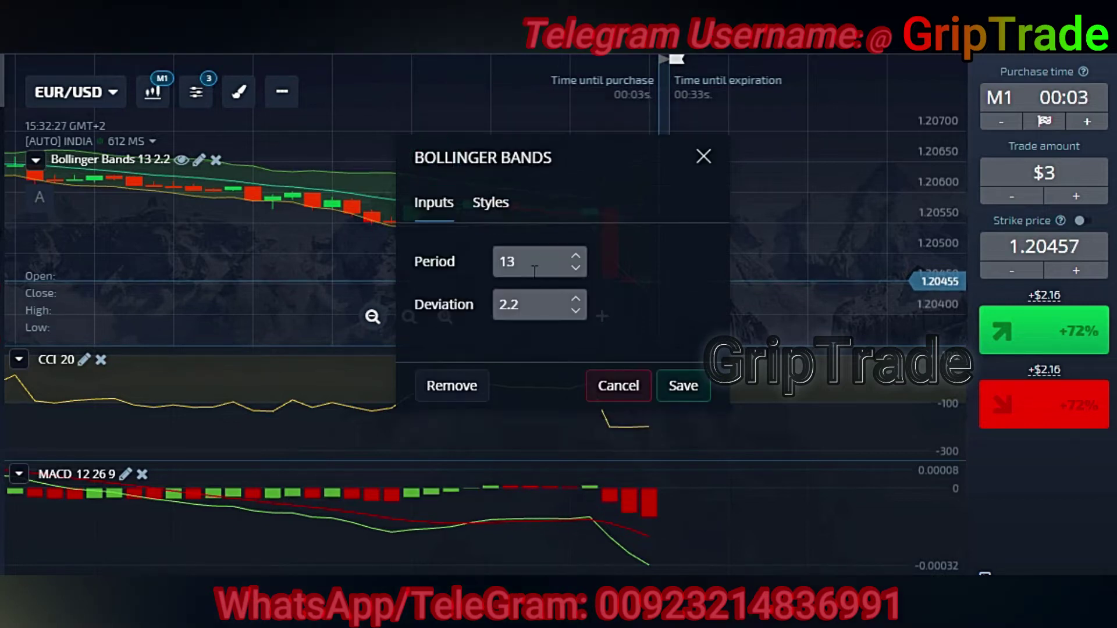
{"action": "double_click", "coordinate": [496, 305]}
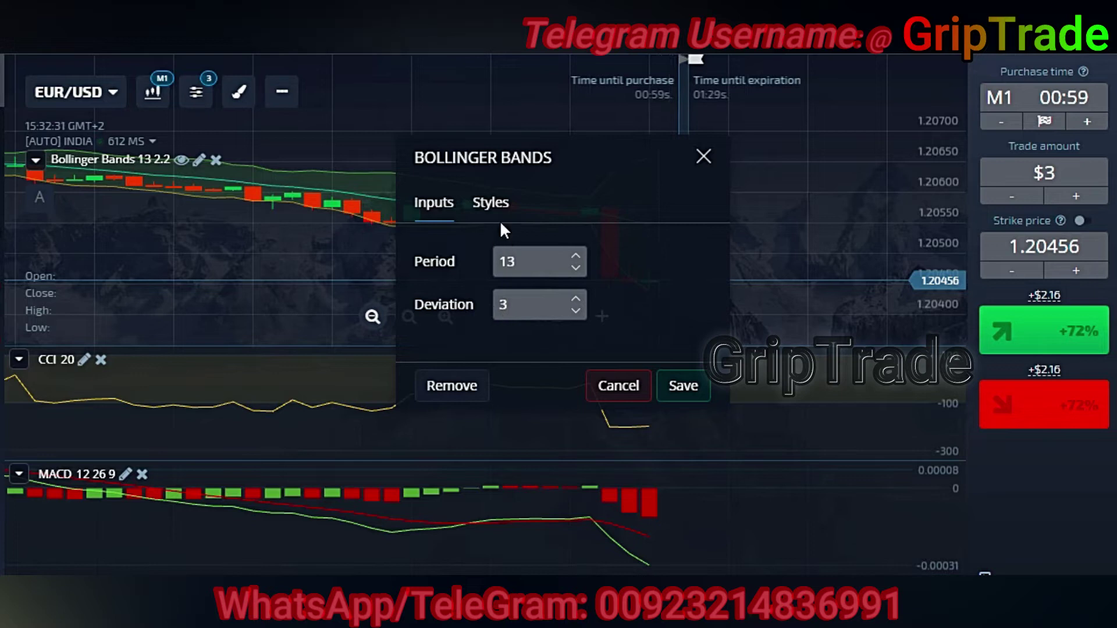
{"action": "left_click", "coordinate": [491, 203]}
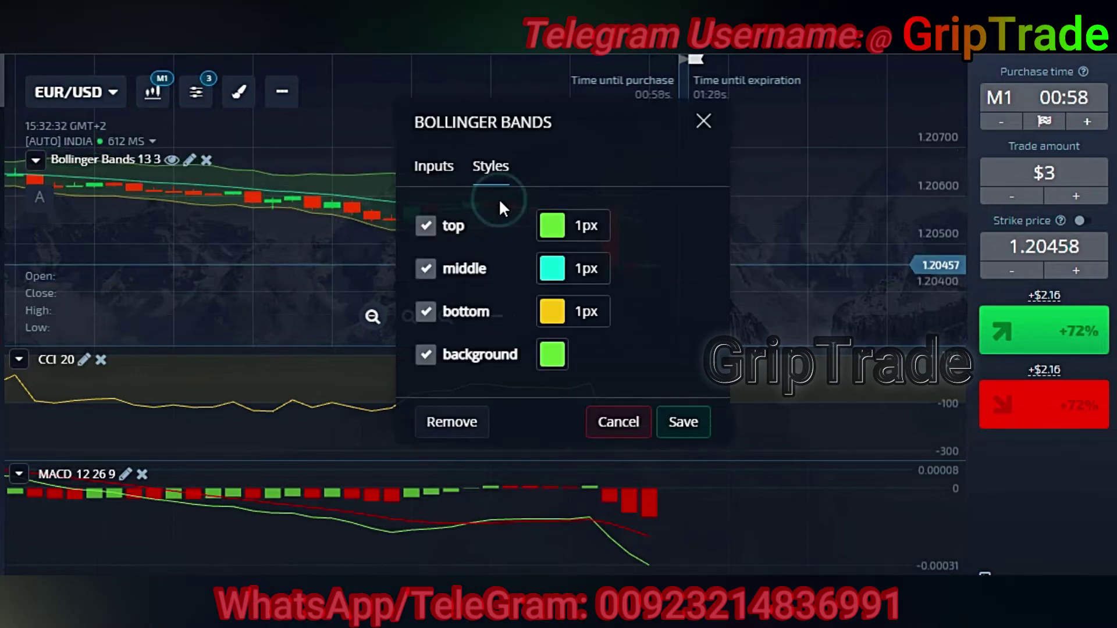
Make the top band orange 2px and the bottom band red 2px
{"action": "left_click", "coordinate": [552, 226]}
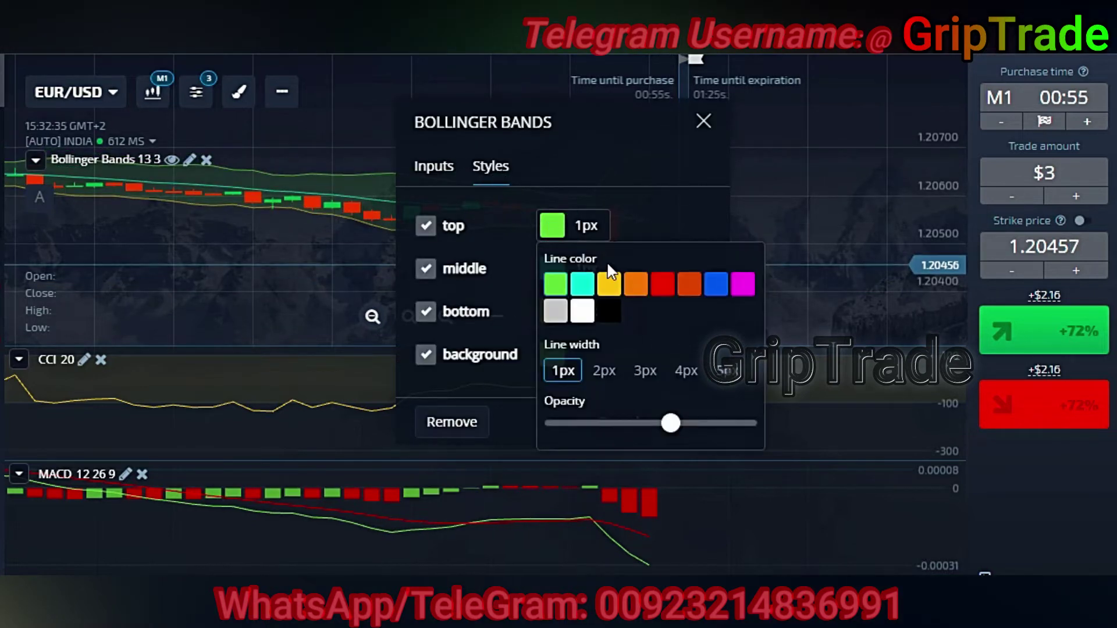
{"action": "left_click", "coordinate": [636, 294]}
{"action": "left_click", "coordinate": [603, 375]}
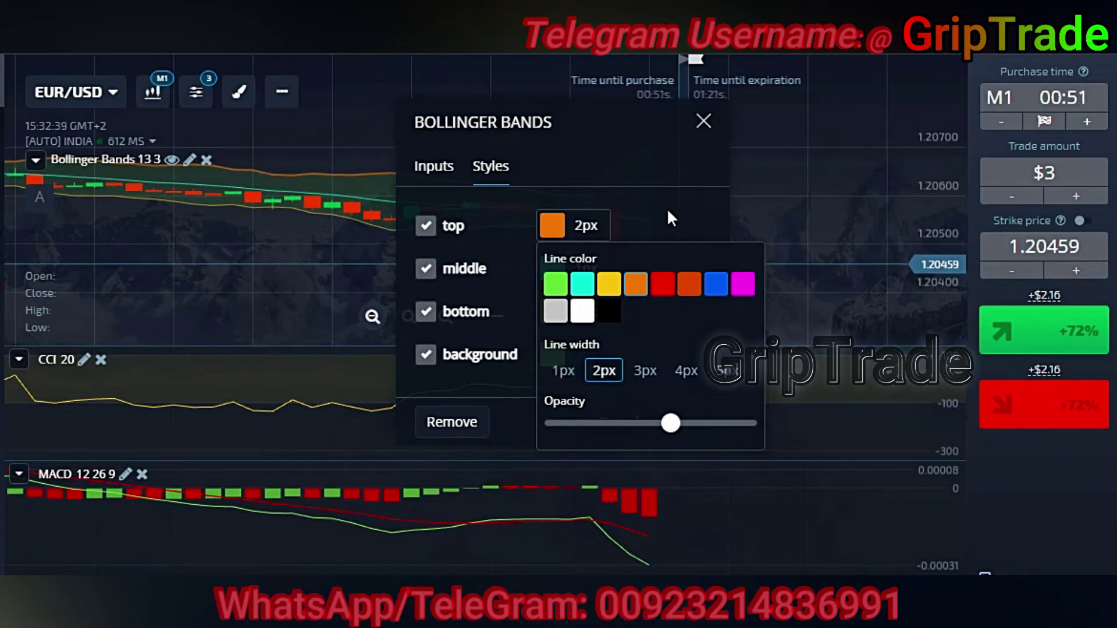
{"action": "left_click", "coordinate": [431, 263]}
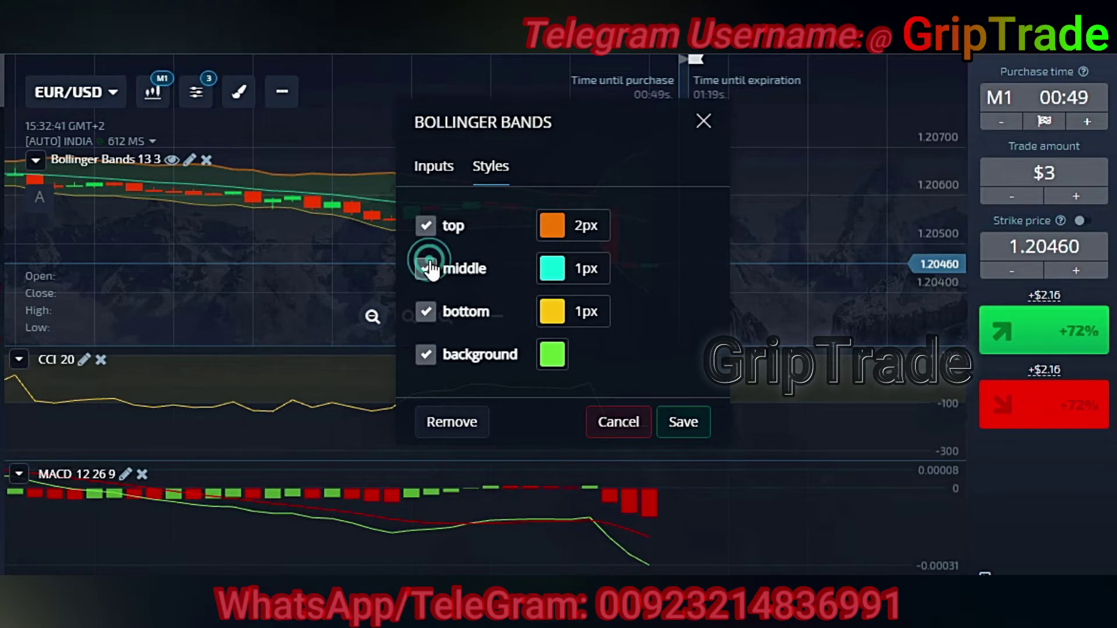
{"action": "left_click", "coordinate": [552, 311]}
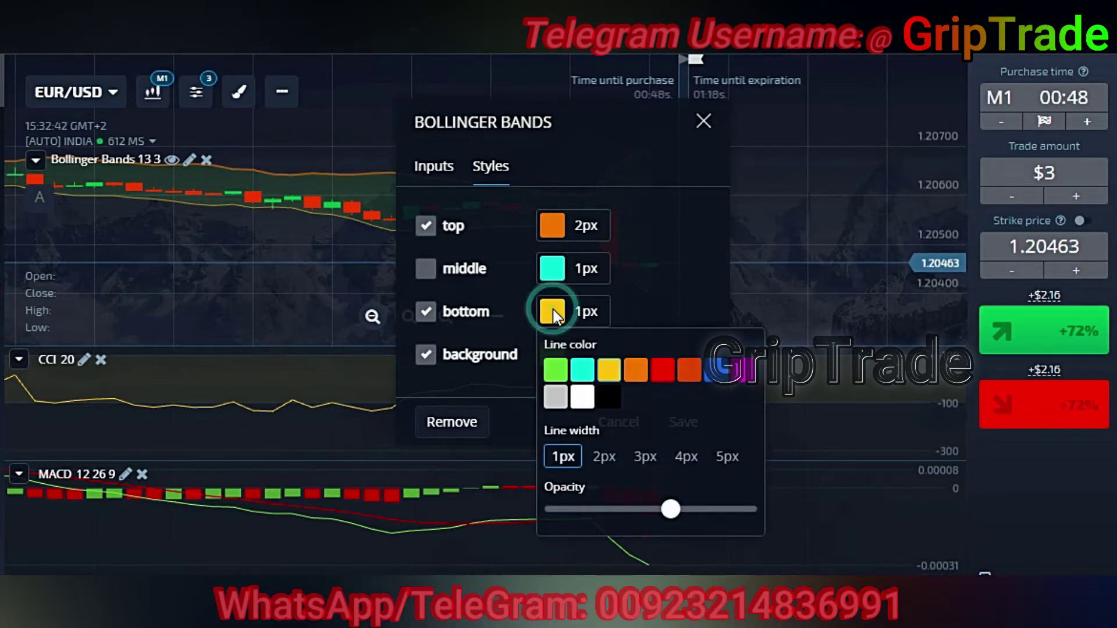
{"action": "left_click", "coordinate": [663, 372]}
{"action": "left_click", "coordinate": [671, 242]}
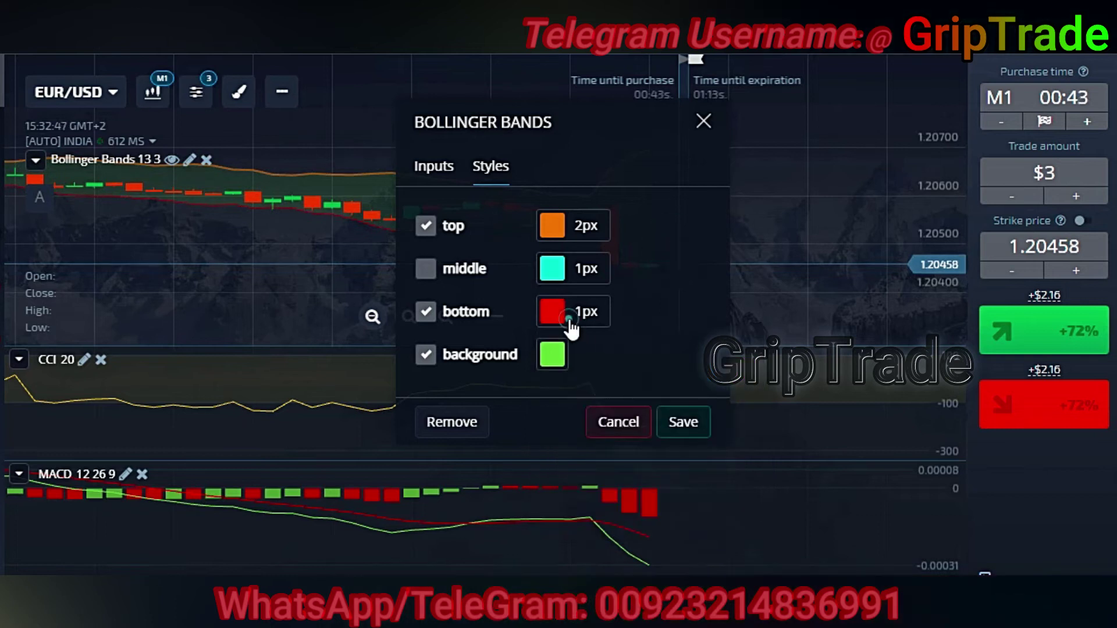
{"action": "left_click", "coordinate": [569, 320]}
{"action": "left_click", "coordinate": [604, 457]}
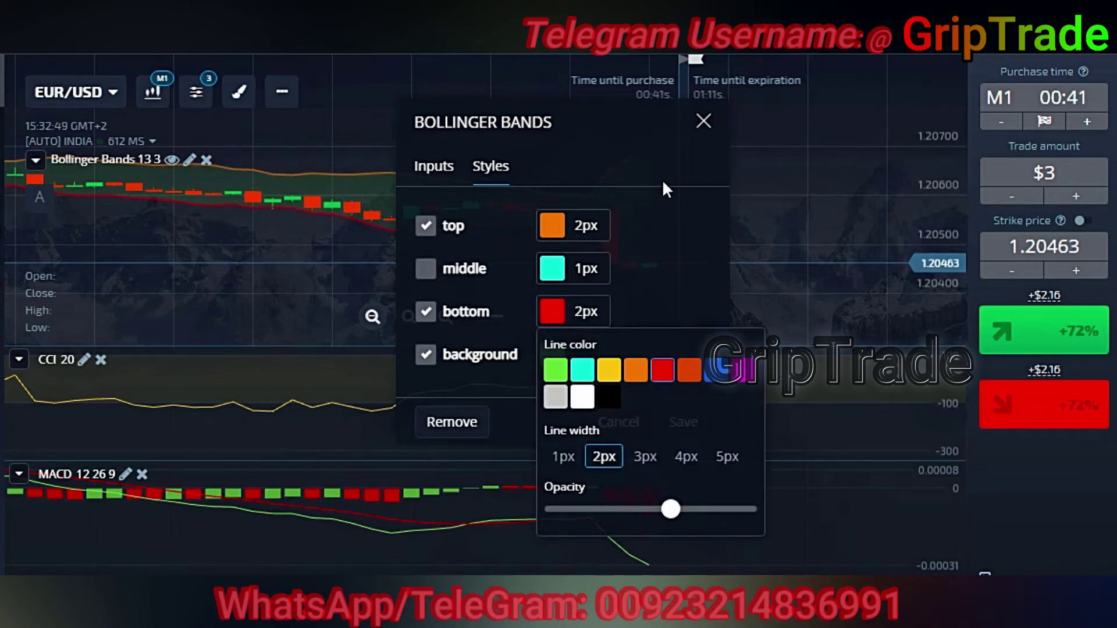
{"action": "left_click", "coordinate": [662, 179]}
Give the band background a yellow fill and save the Bollinger Bands styles
{"action": "left_click", "coordinate": [552, 355]}
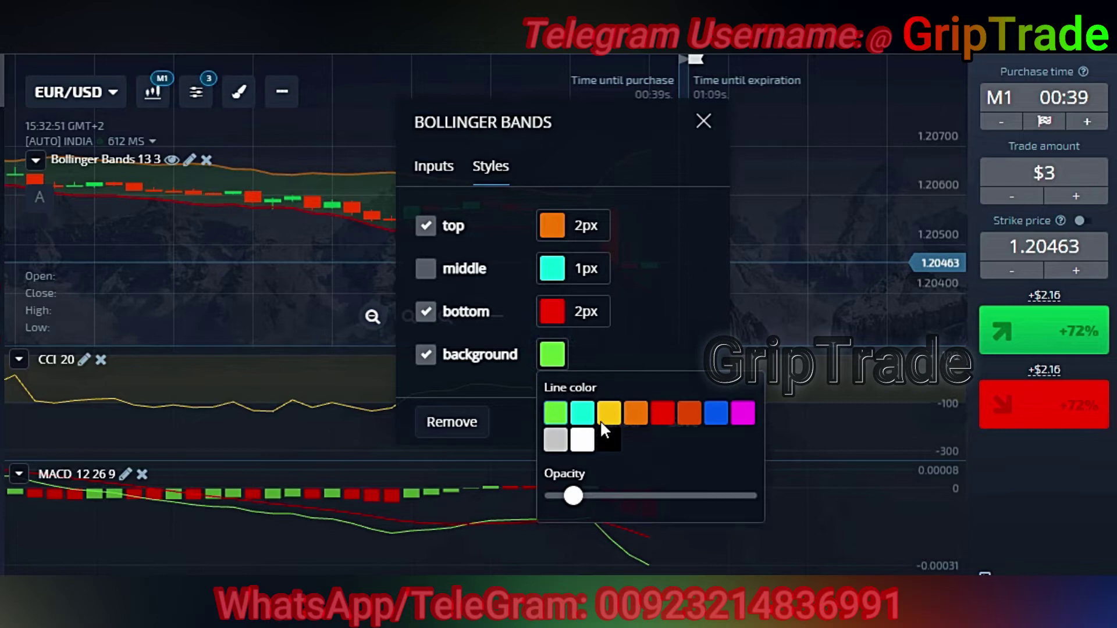
{"action": "left_click", "coordinate": [668, 245]}
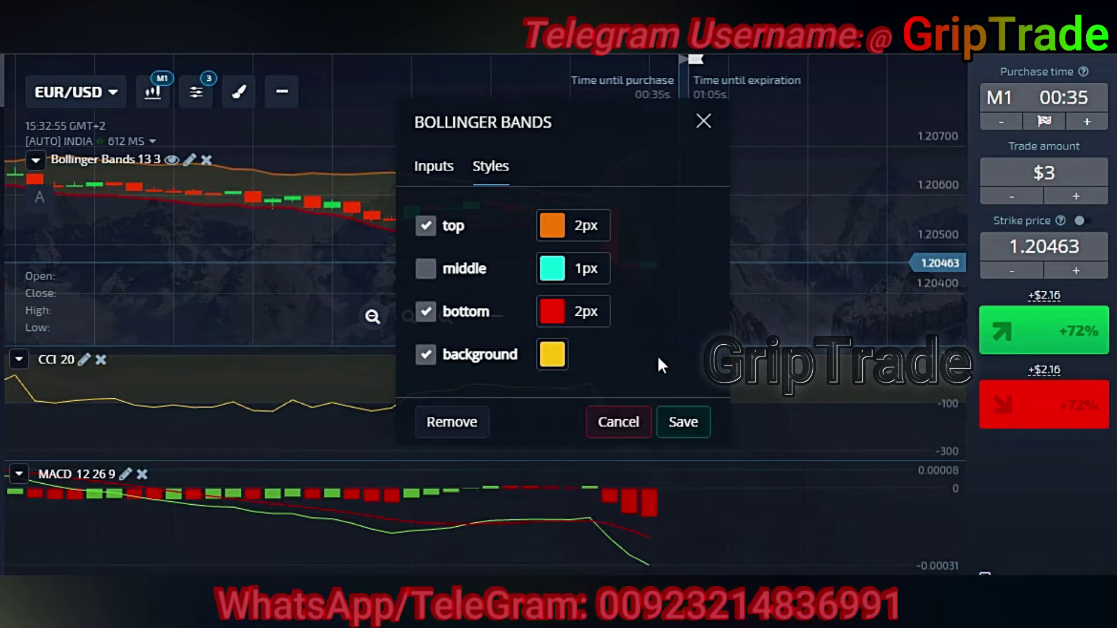
{"action": "left_click", "coordinate": [682, 422]}
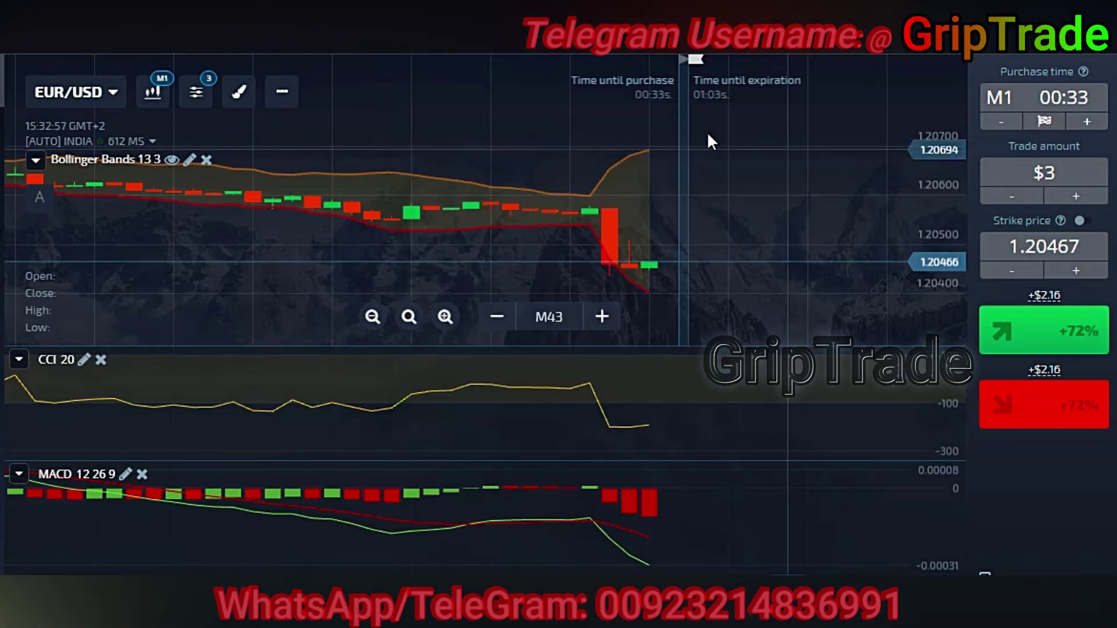
Make the CCI main line cyan with 2px width
{"action": "left_click", "coordinate": [82, 359]}
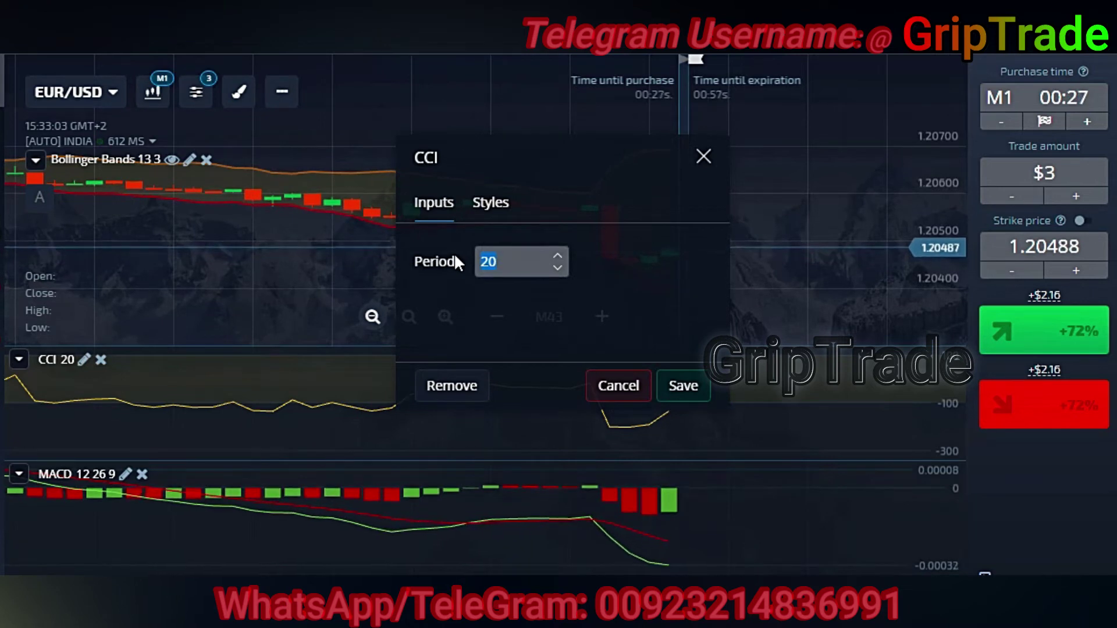
{"action": "left_click", "coordinate": [494, 208]}
{"action": "left_click", "coordinate": [551, 263]}
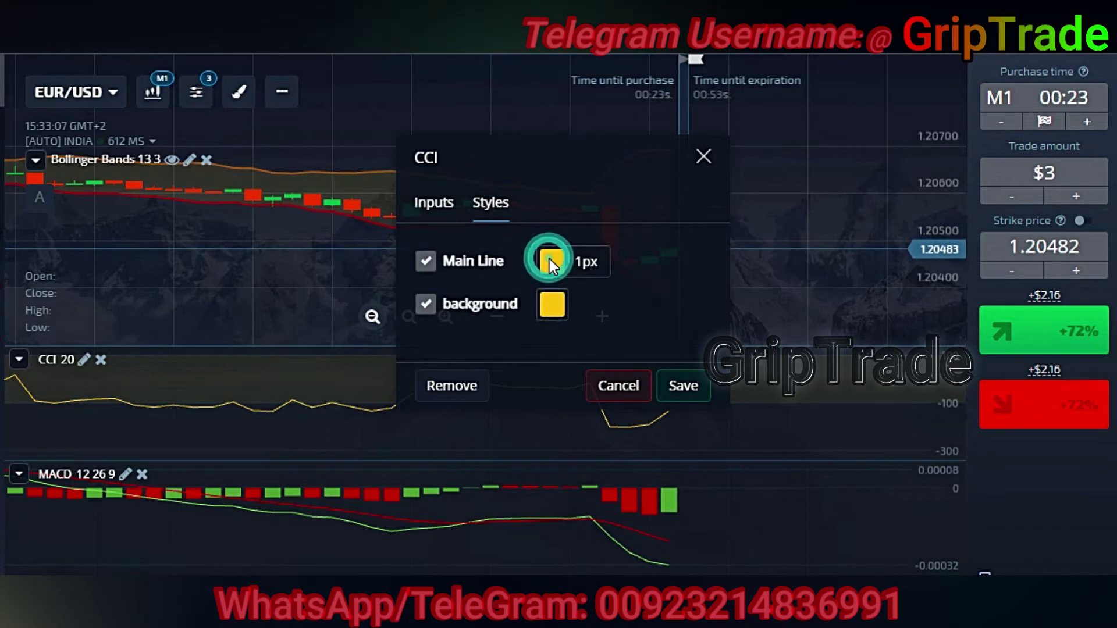
{"action": "left_click", "coordinate": [587, 326]}
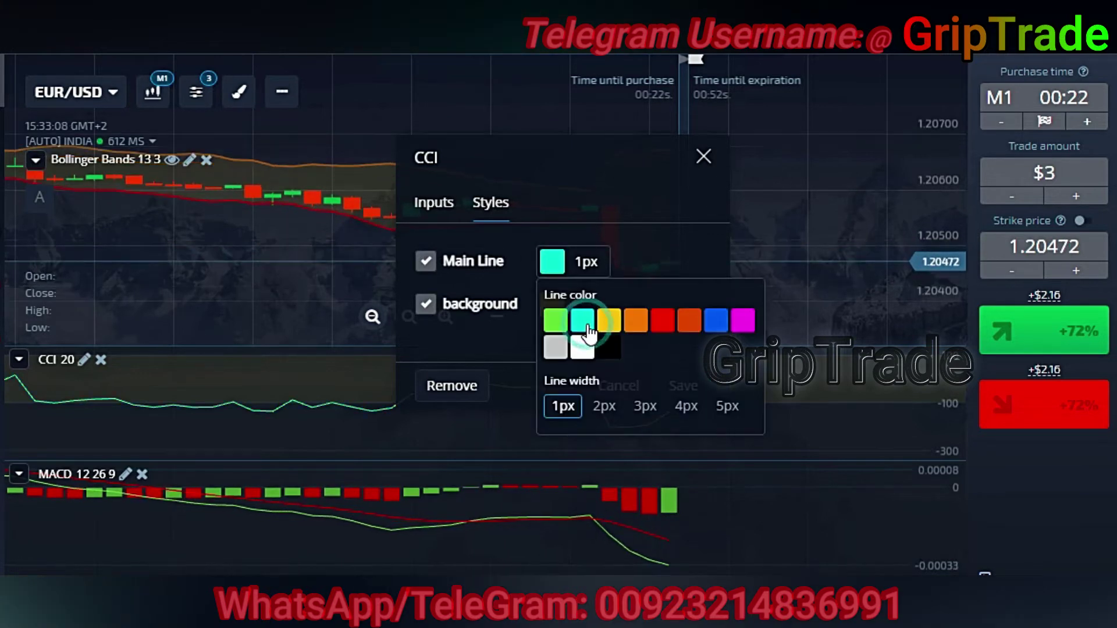
{"action": "left_click", "coordinate": [598, 412]}
{"action": "left_click", "coordinate": [651, 265]}
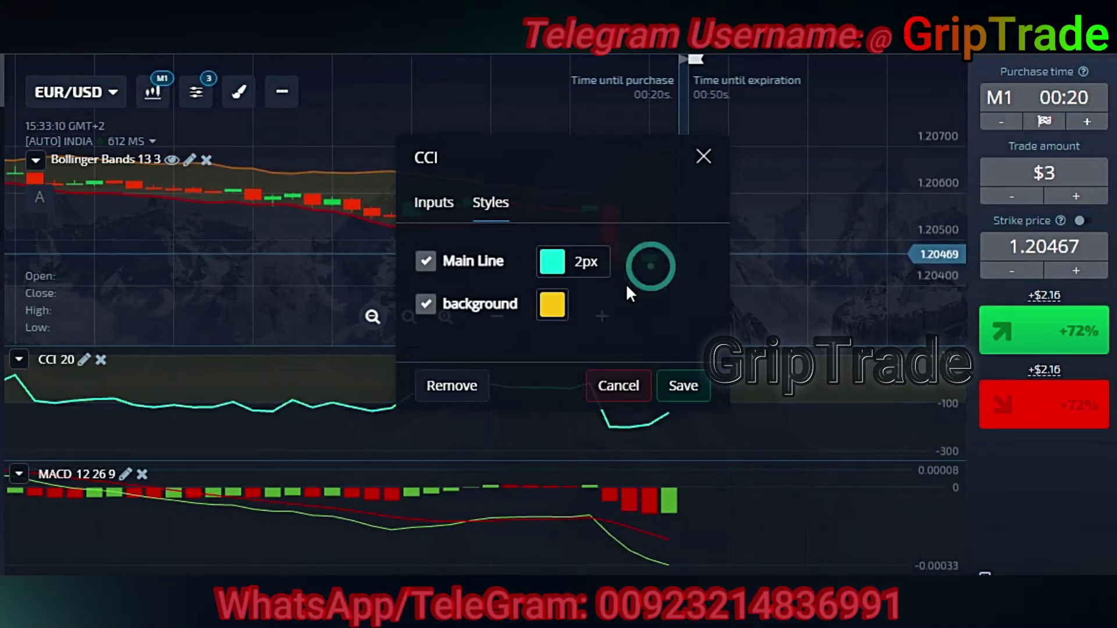
Tint the CCI background cyan, save, and open the MACD settings
{"action": "left_click", "coordinate": [560, 305]}
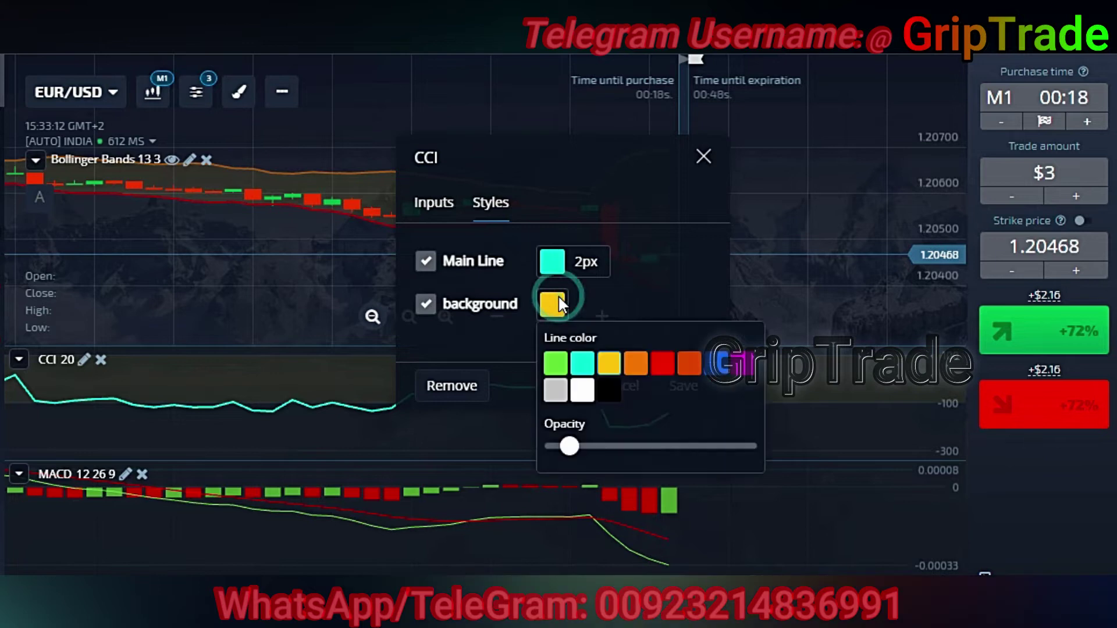
{"action": "left_click", "coordinate": [584, 365]}
{"action": "left_click", "coordinate": [631, 263]}
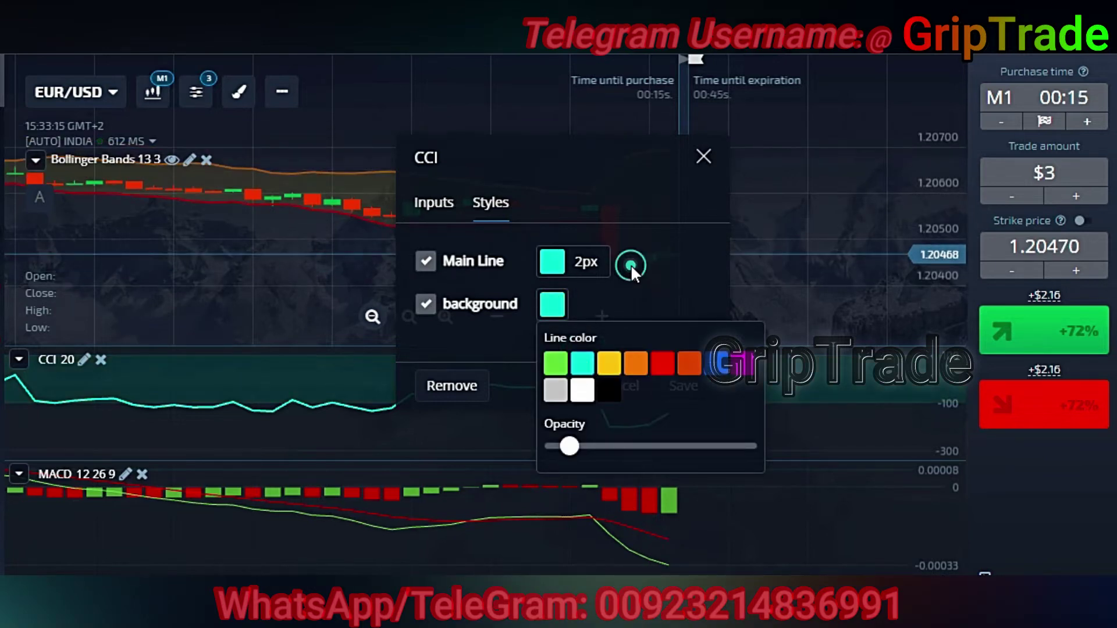
{"action": "left_click", "coordinate": [666, 387]}
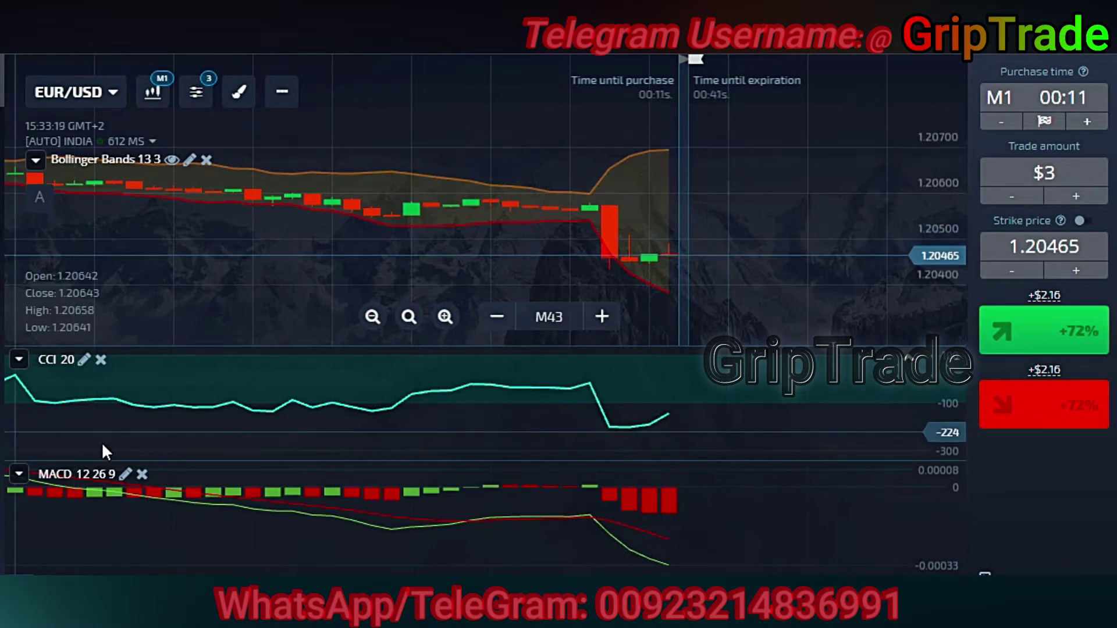
{"action": "left_click", "coordinate": [125, 474]}
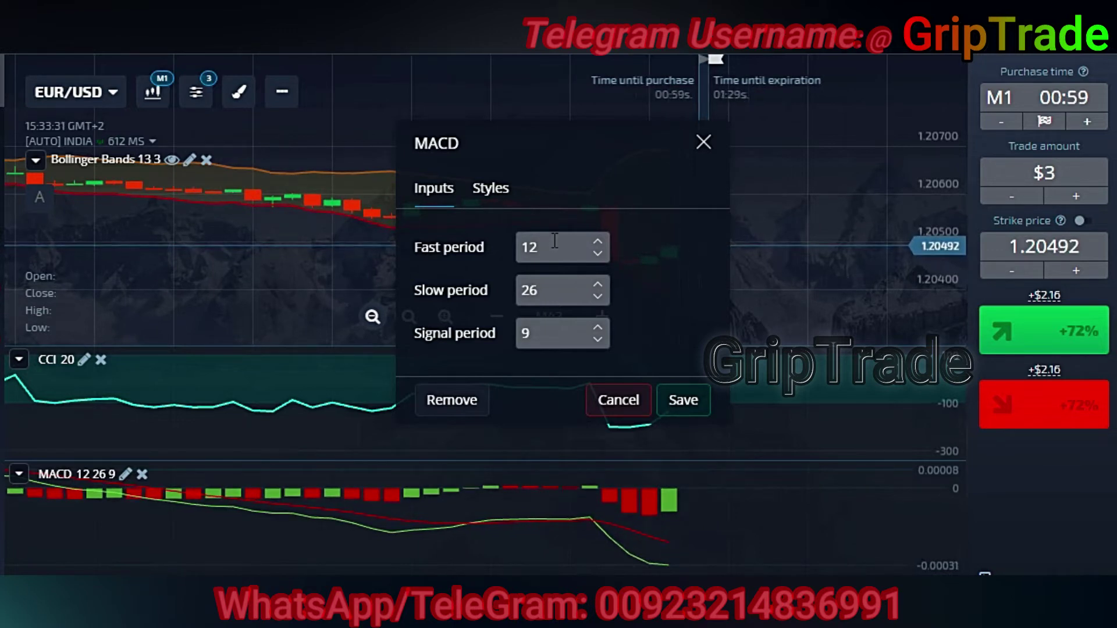
Colour the MACD line cyan and the signal line yellow
{"action": "left_click", "coordinate": [485, 187]}
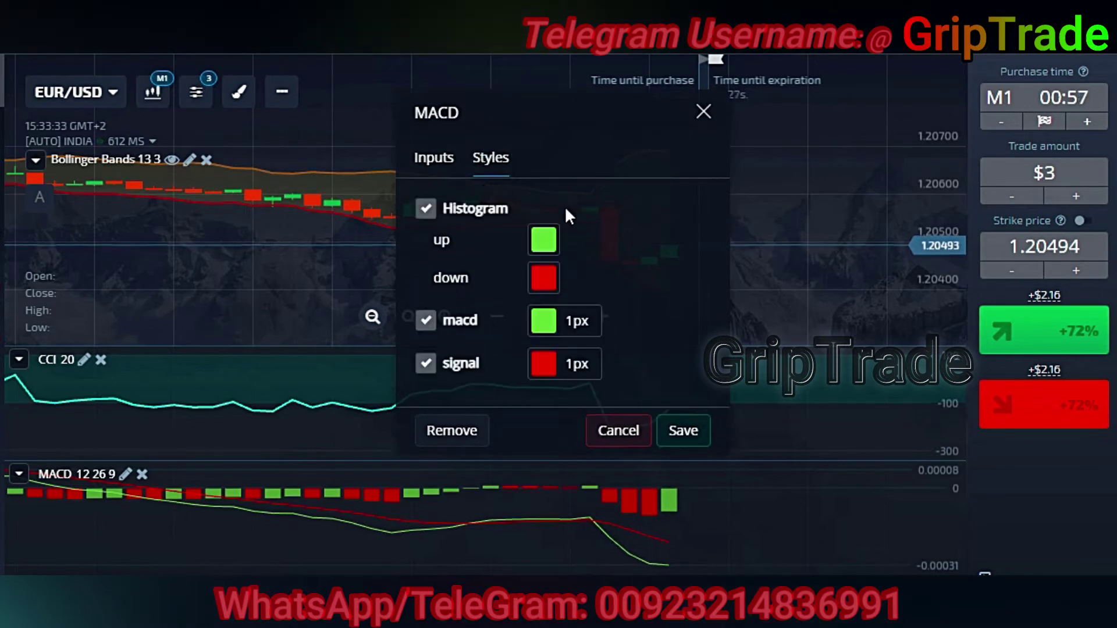
{"action": "left_click", "coordinate": [542, 323]}
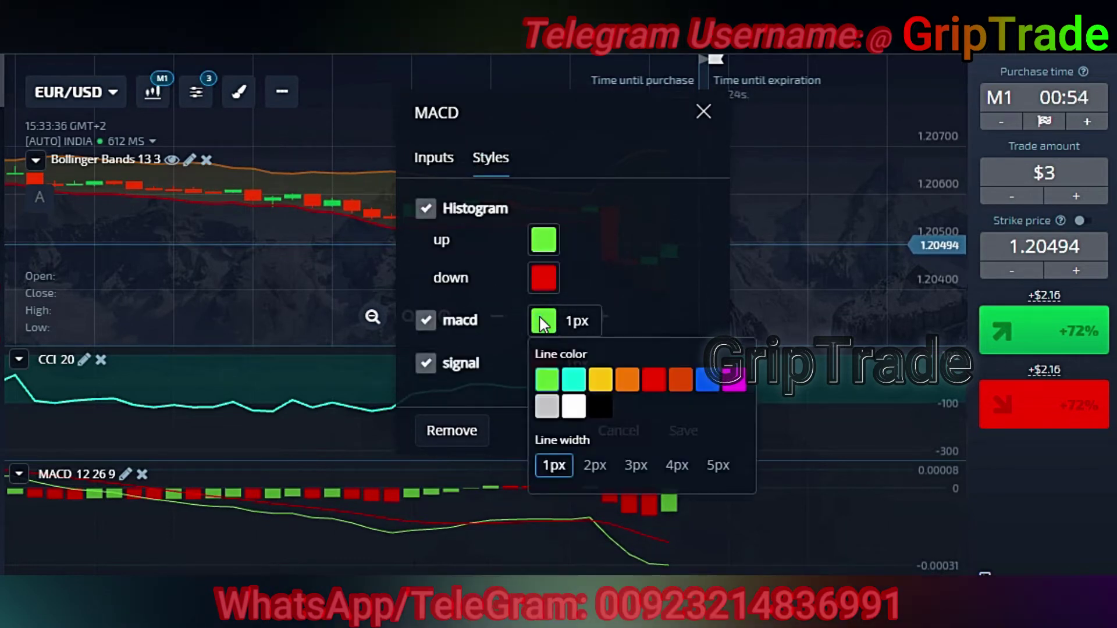
{"action": "left_click", "coordinate": [577, 379]}
{"action": "left_click", "coordinate": [617, 250]}
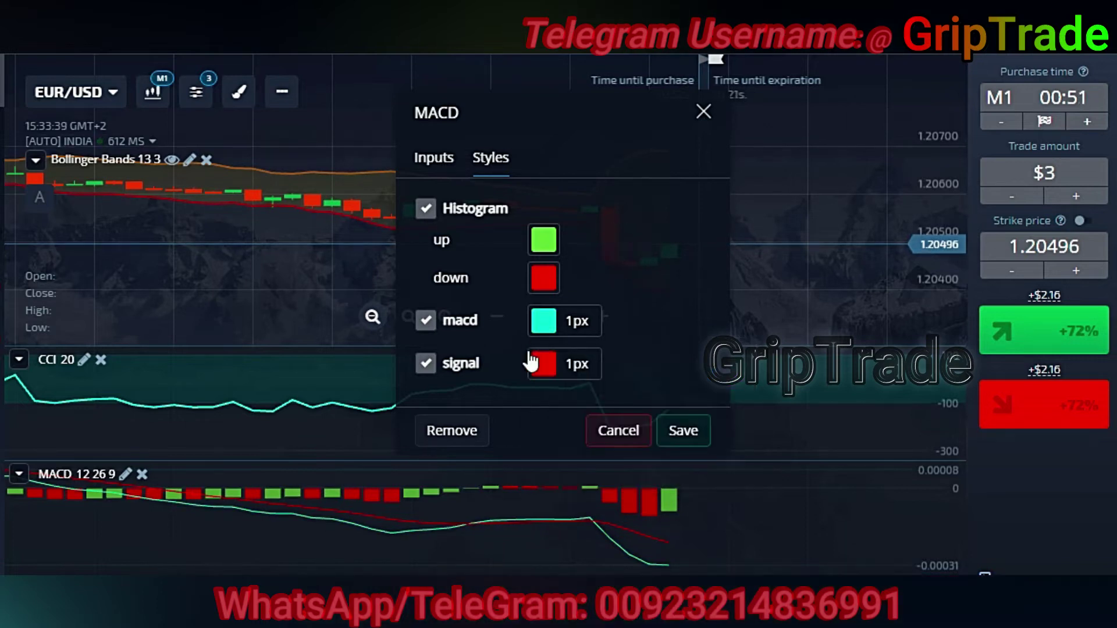
{"action": "left_click", "coordinate": [543, 365]}
{"action": "left_click", "coordinate": [601, 423]}
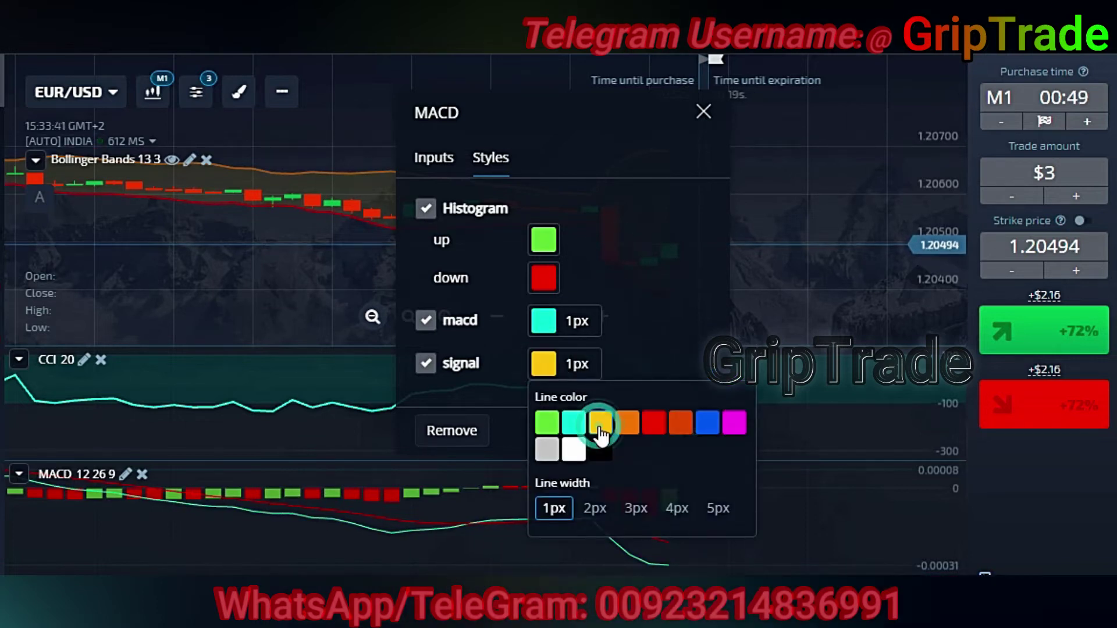
{"action": "left_click", "coordinate": [550, 317]}
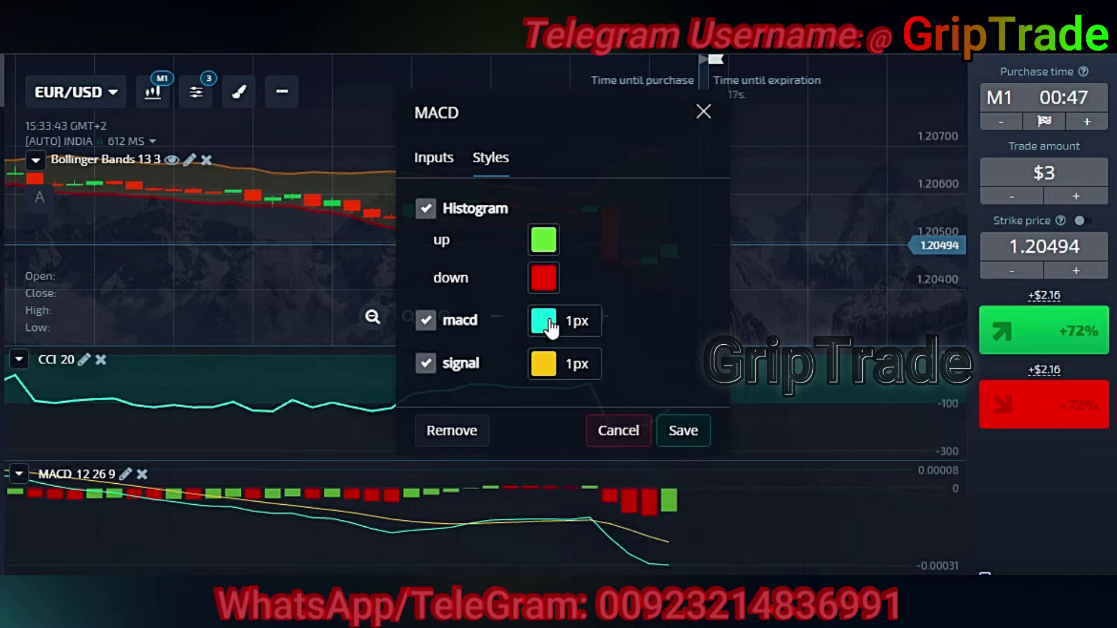
Thicken both the MACD line and the signal line to 2px
{"action": "left_click", "coordinate": [549, 318]}
{"action": "left_click", "coordinate": [594, 466]}
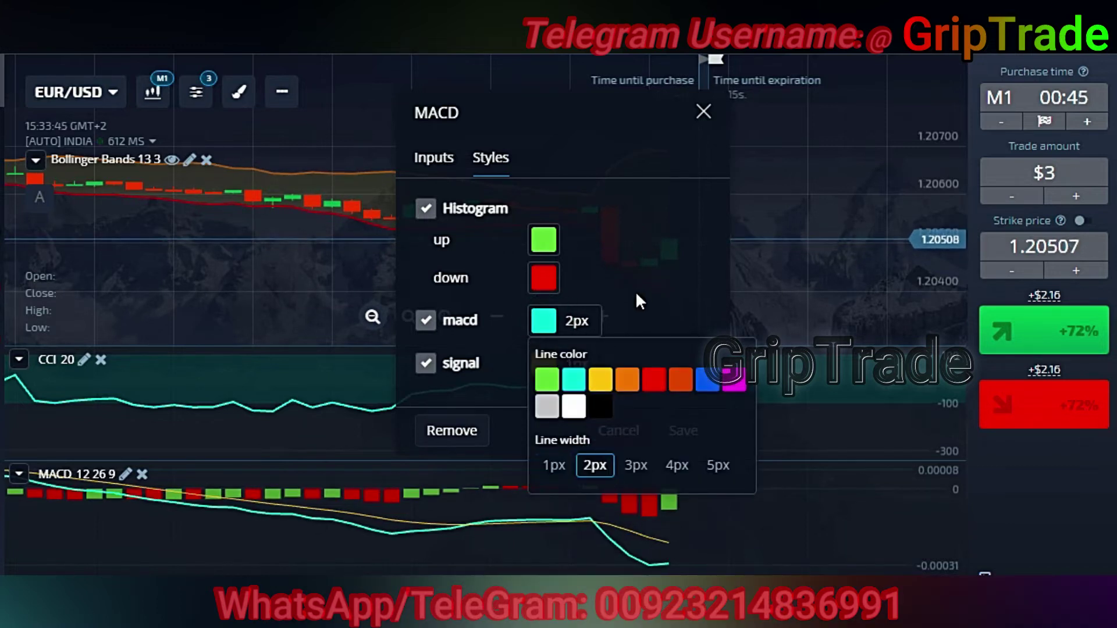
{"action": "left_click", "coordinate": [636, 292]}
{"action": "left_click", "coordinate": [544, 361]}
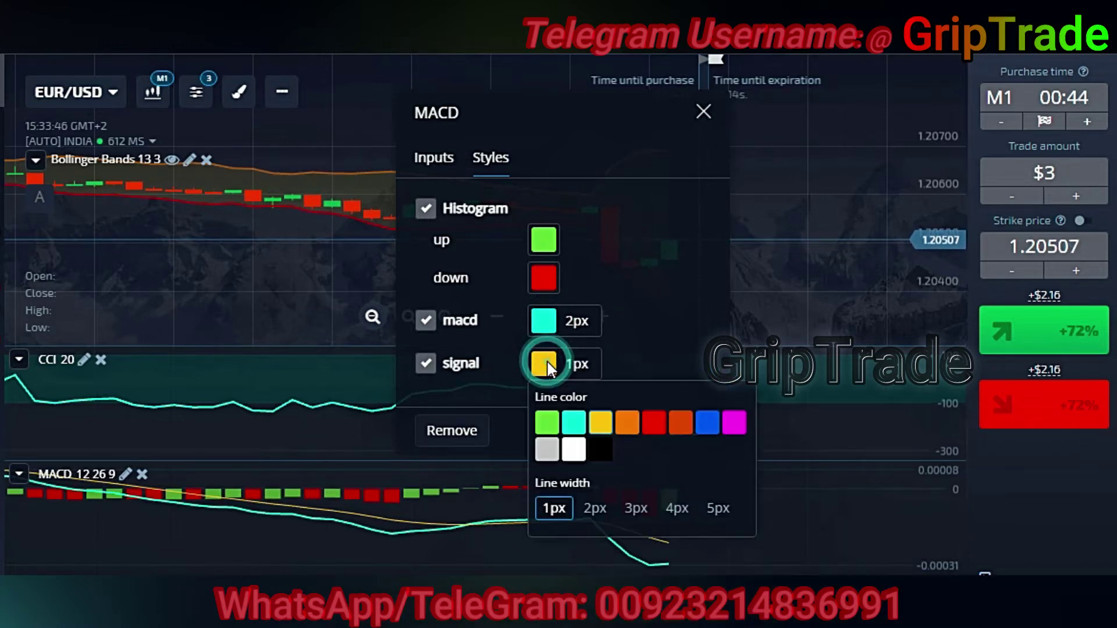
{"action": "left_click", "coordinate": [599, 508]}
{"action": "left_click", "coordinate": [679, 260]}
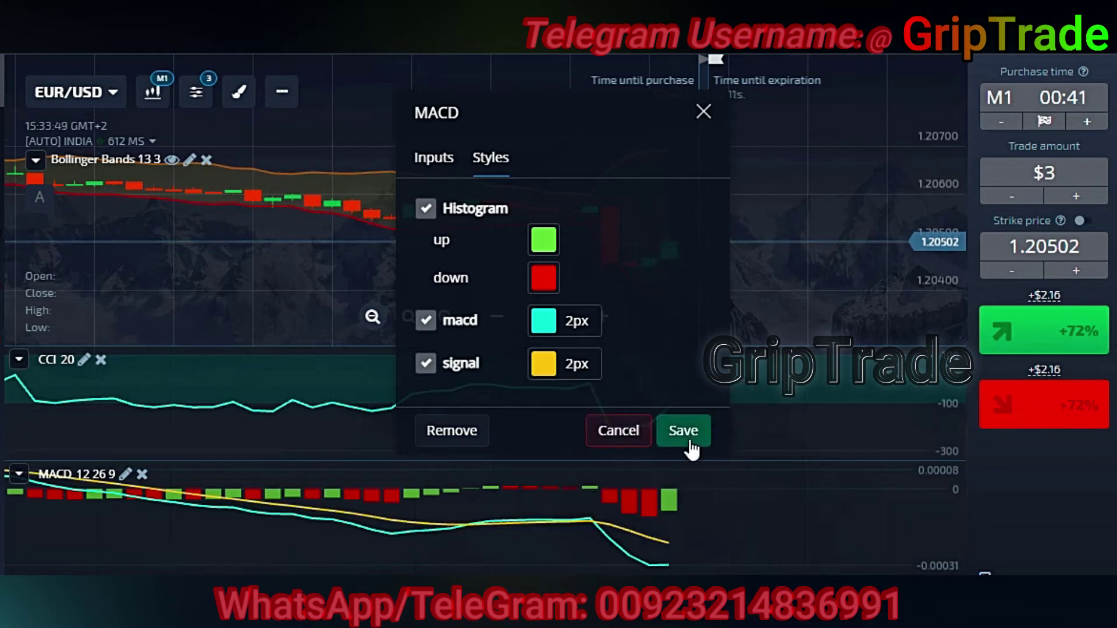